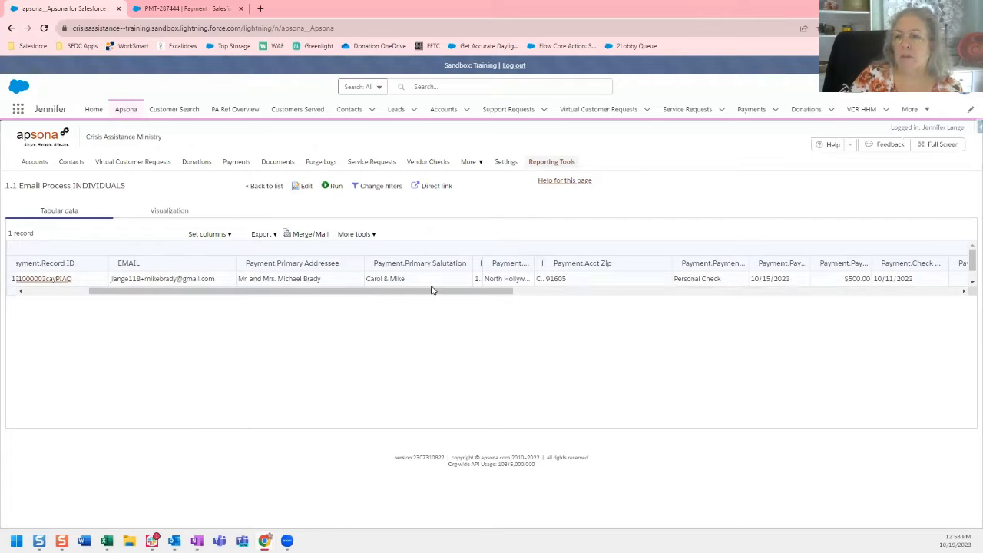
- Start a mail merge from the report's results and load the existing action Email Process INDIVIDUAL MM for editing before running it
left_click_drag(437, 295, 700, 292)
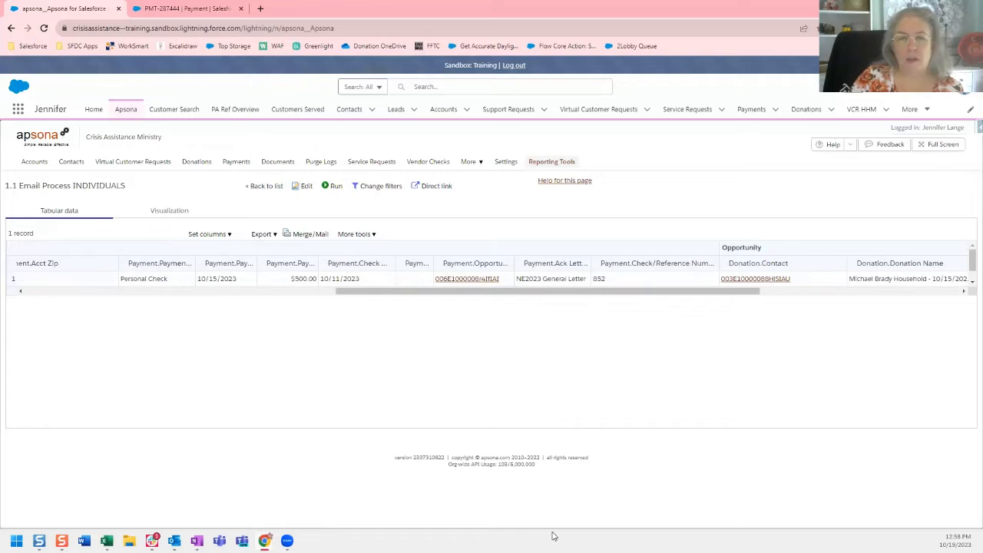
left_click(305, 235)
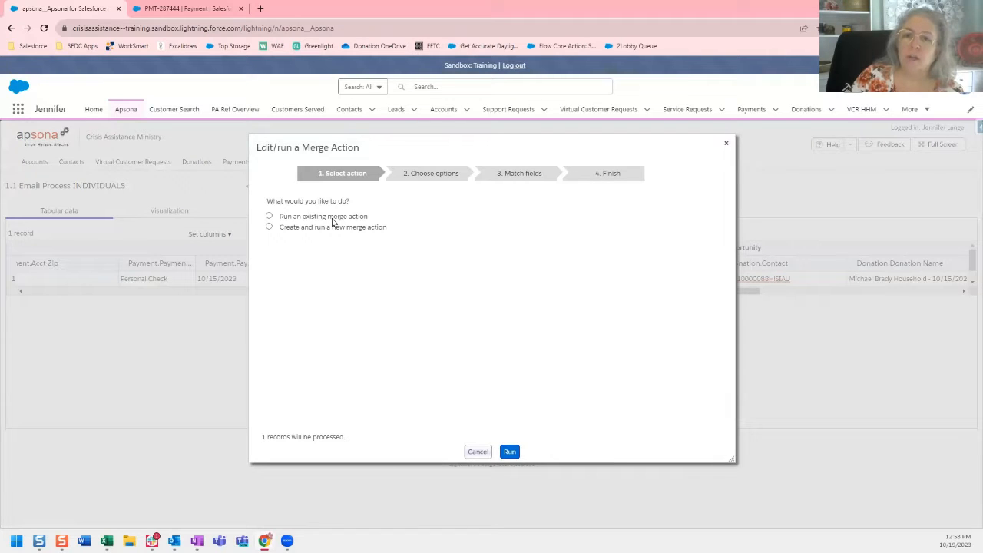
left_click(334, 218)
left_click(389, 233)
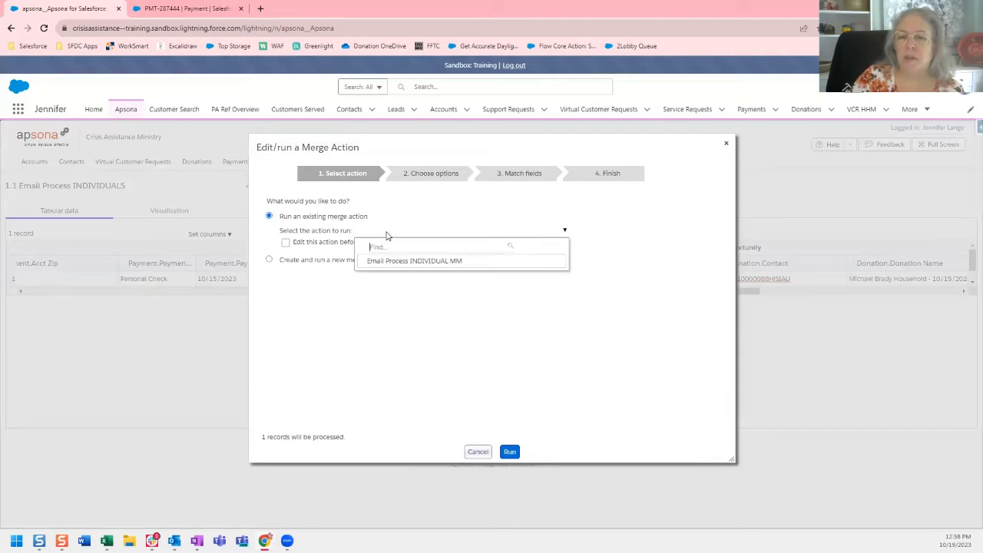
left_click(393, 263)
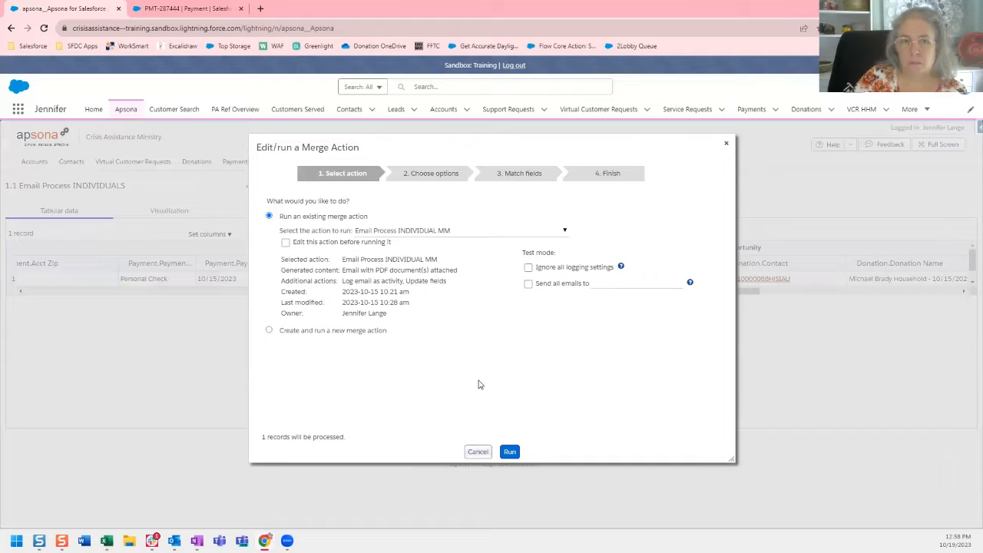
left_click(324, 247)
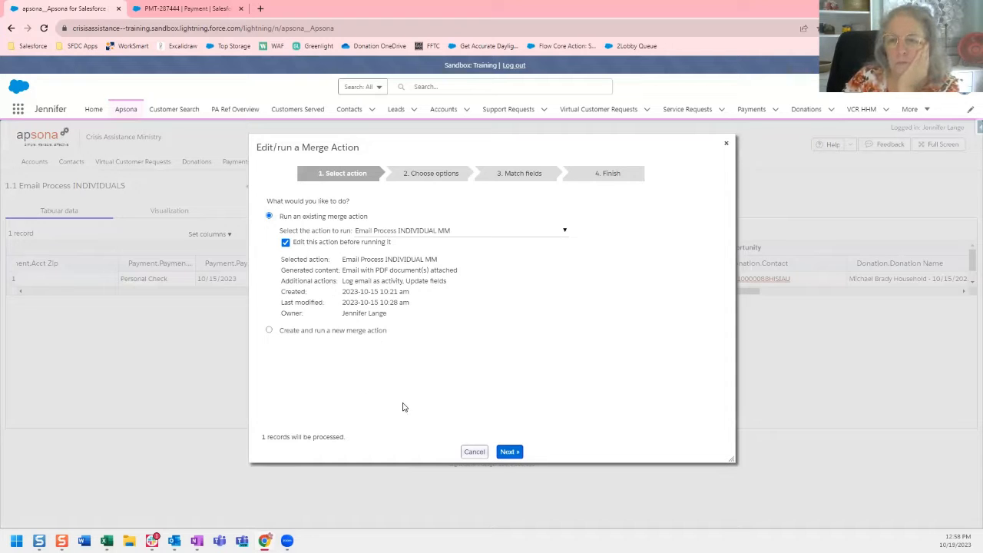
left_click(365, 333)
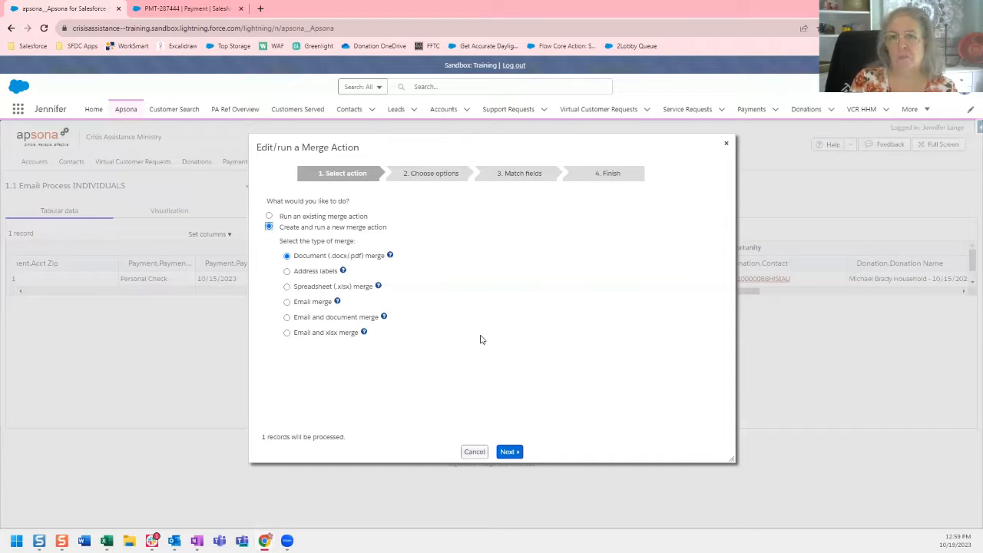
left_click(364, 216)
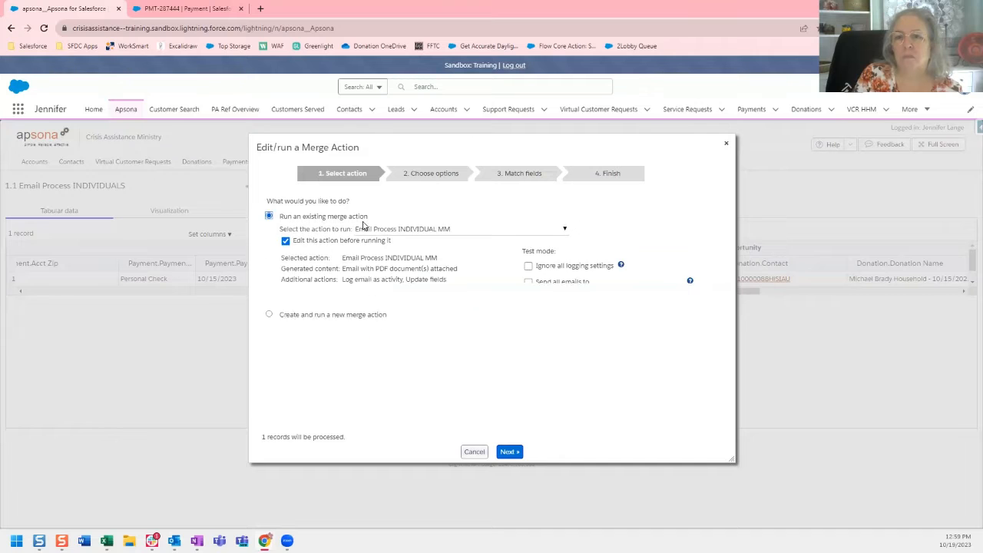
left_click(509, 451)
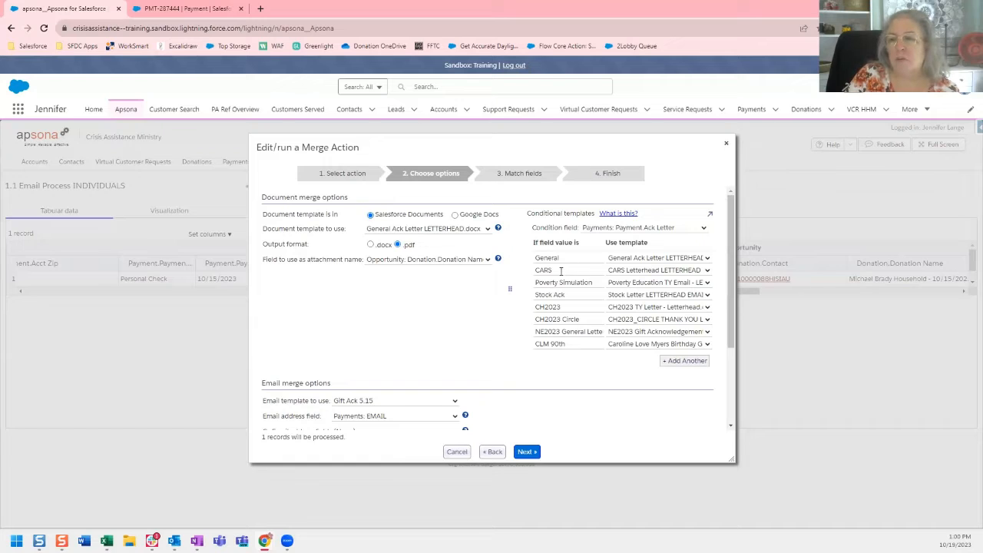
- Review the conditional letter templates by payment acknowledgment value and the email merge options of the action
left_click_drag(561, 271, 526, 275)
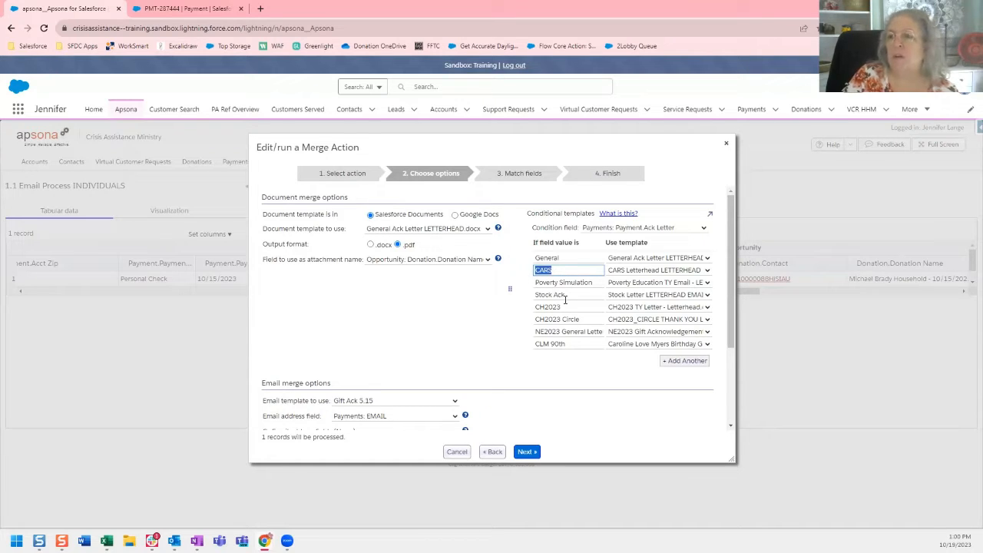
left_click_drag(568, 297, 535, 298)
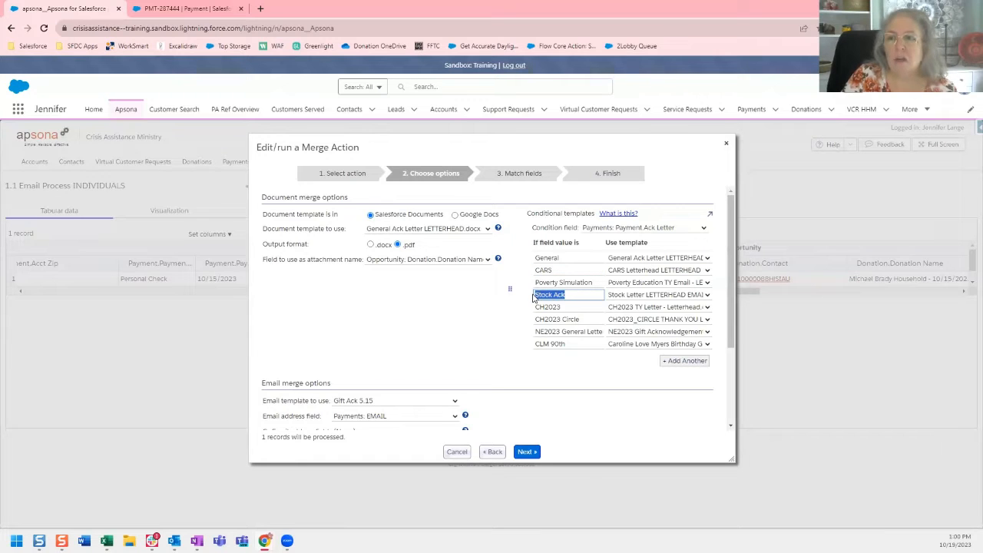
left_click(497, 300)
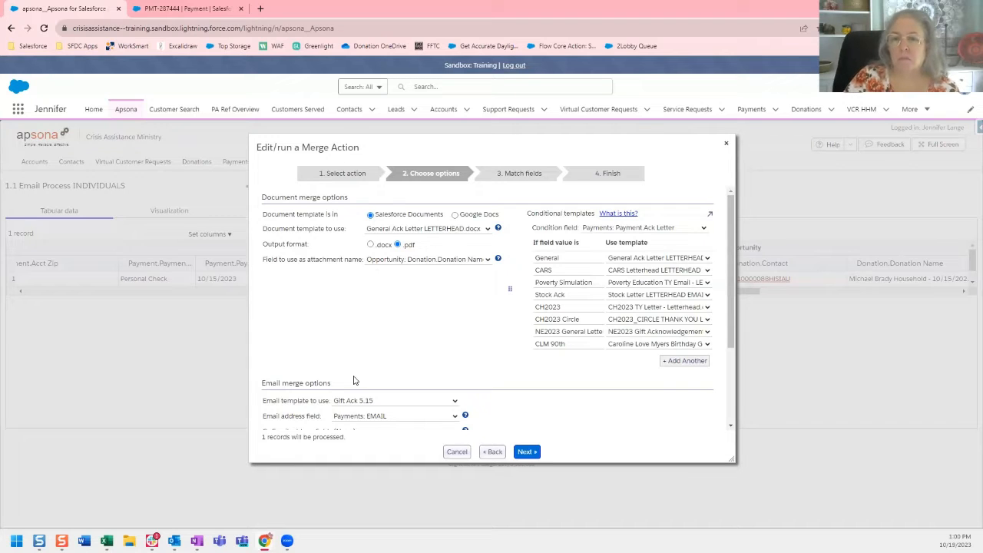
scroll(354, 380, "down", 1)
scroll(430, 277, "down", 1)
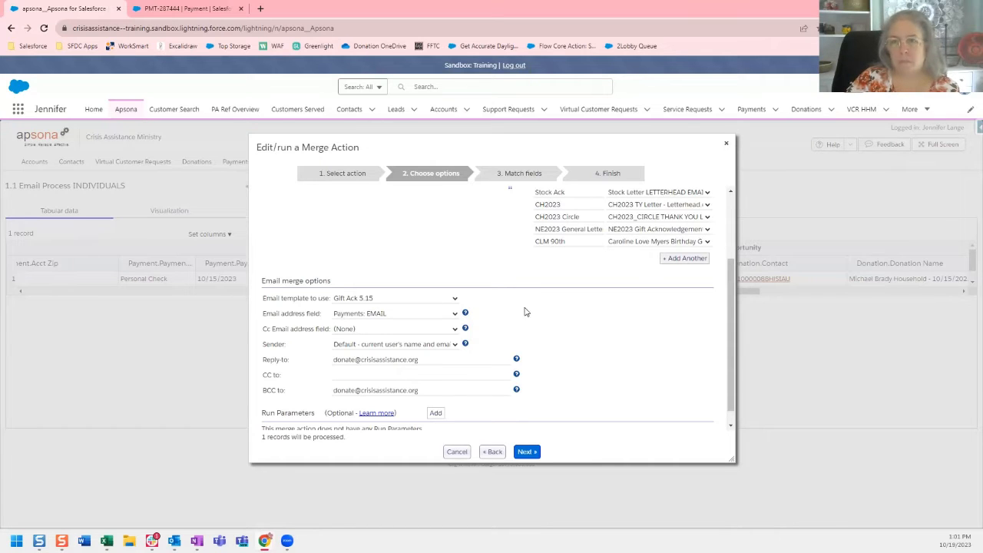
scroll(525, 311, "down", 1)
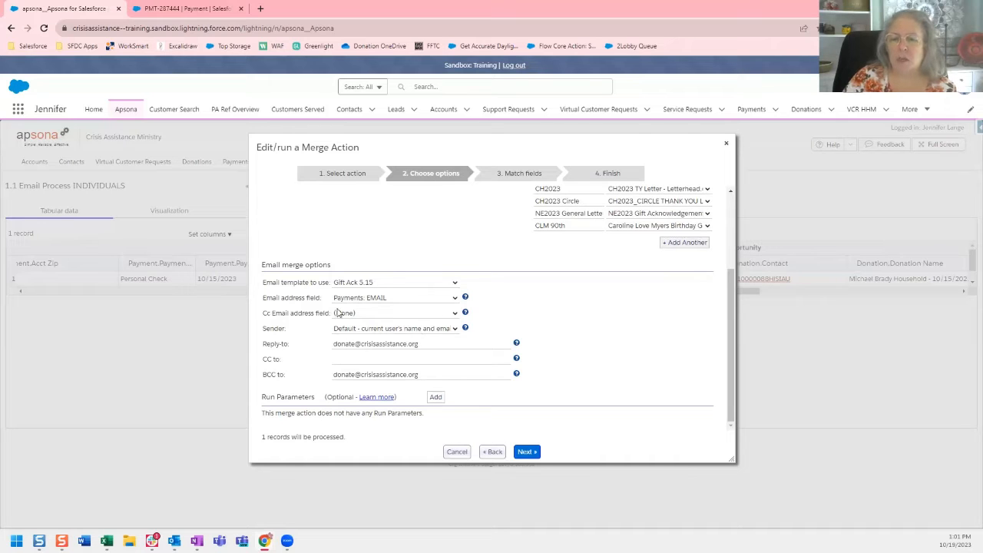
- Proceed to field matching and review the data fields mapped to the document and email template merge fields
left_click(525, 452)
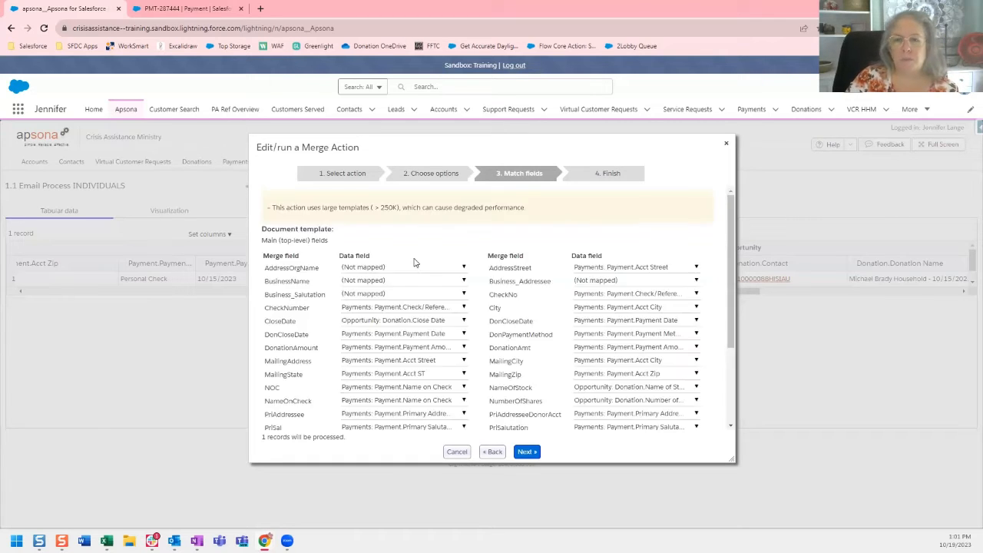
scroll(516, 244, "down", 1)
scroll(516, 244, "down", 1)
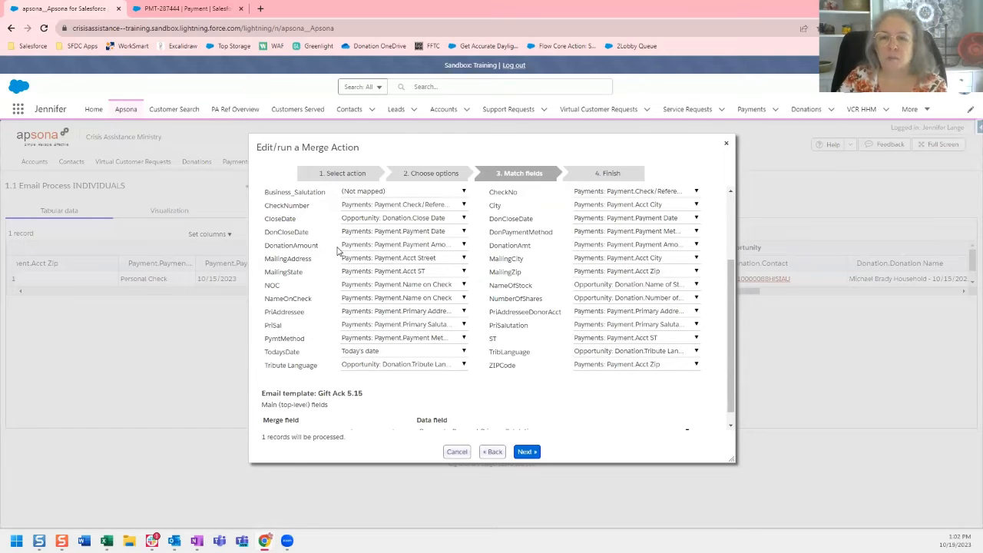
scroll(337, 253, "up", 3)
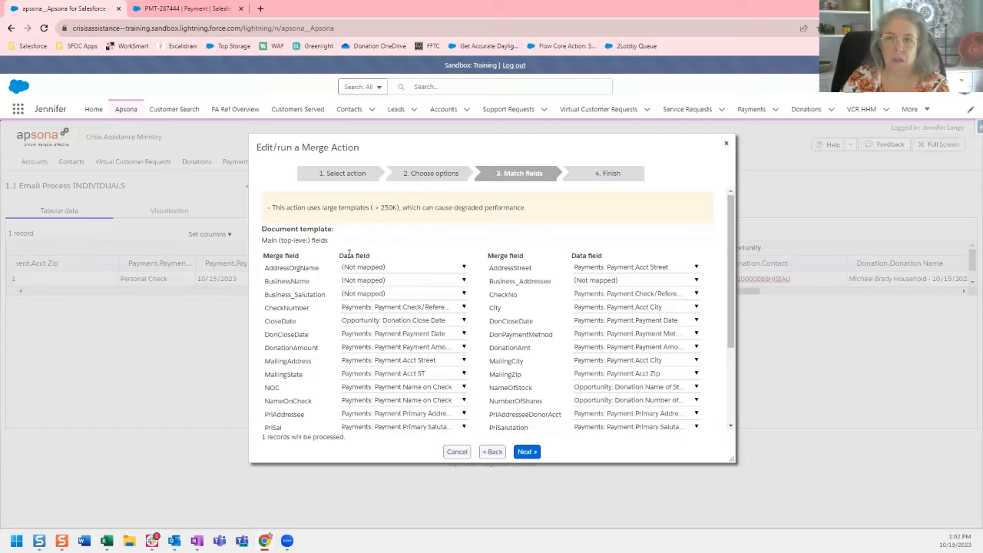
scroll(349, 254, "down", 3)
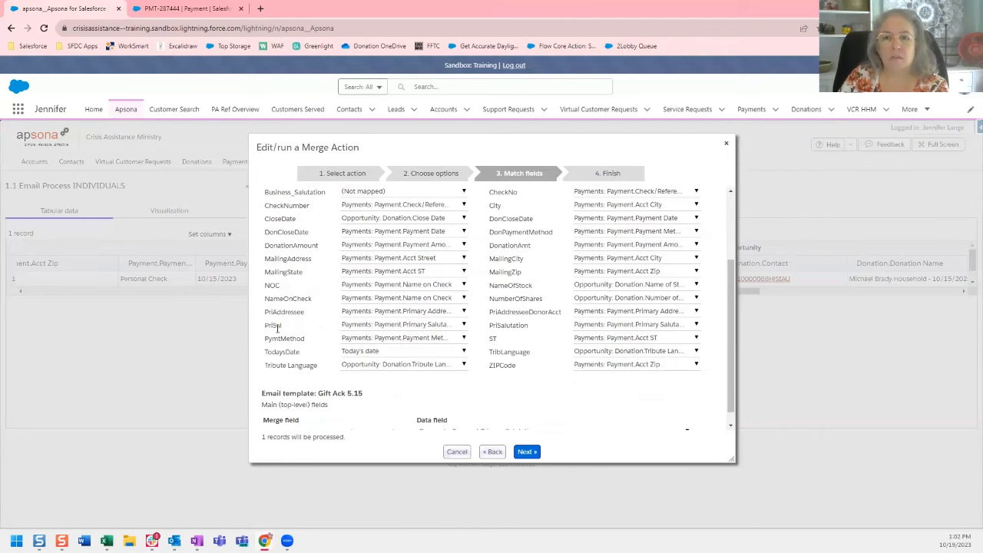
scroll(420, 268, "down", 1)
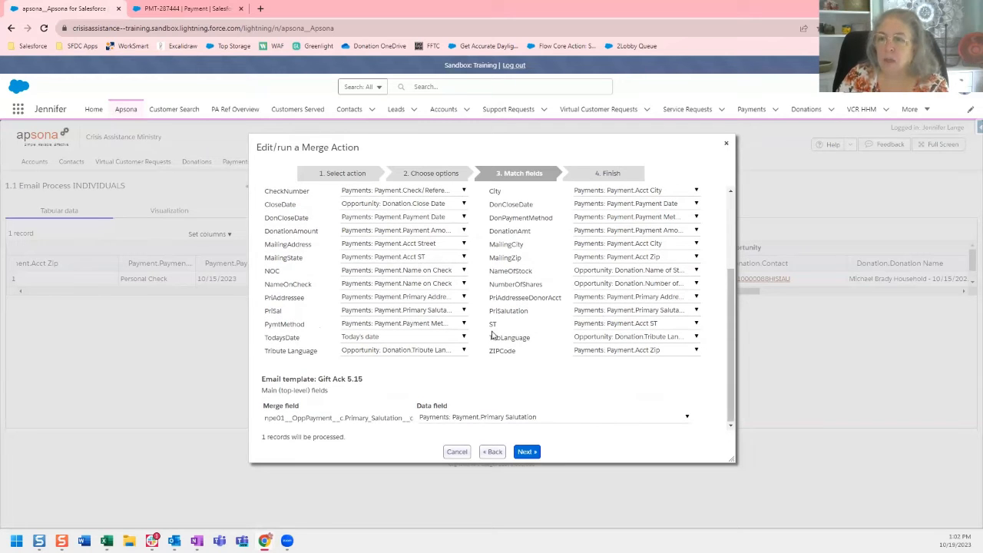
- Check the logging, email and formatting options in the final stage with test-only sending off, and save and run the merge action
left_click(527, 452)
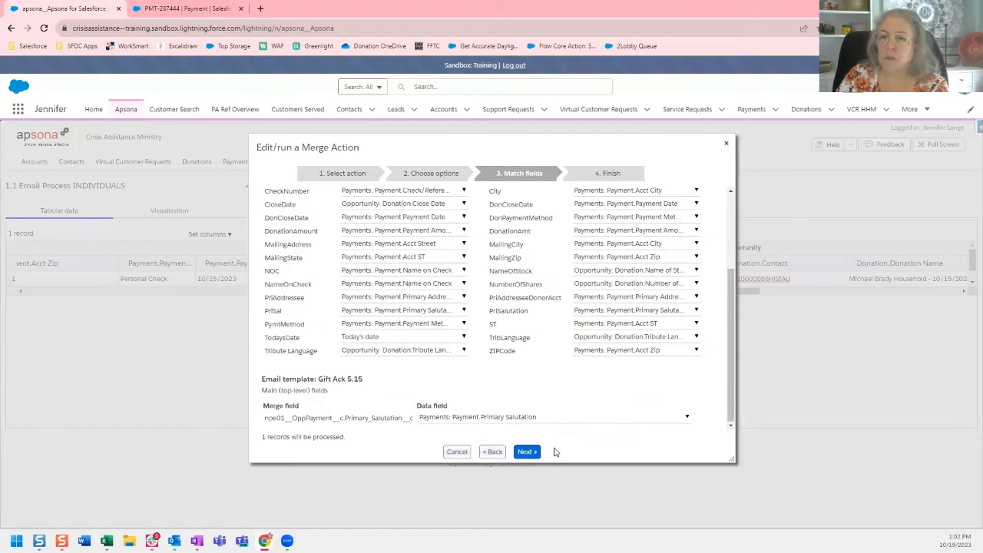
left_click(322, 204)
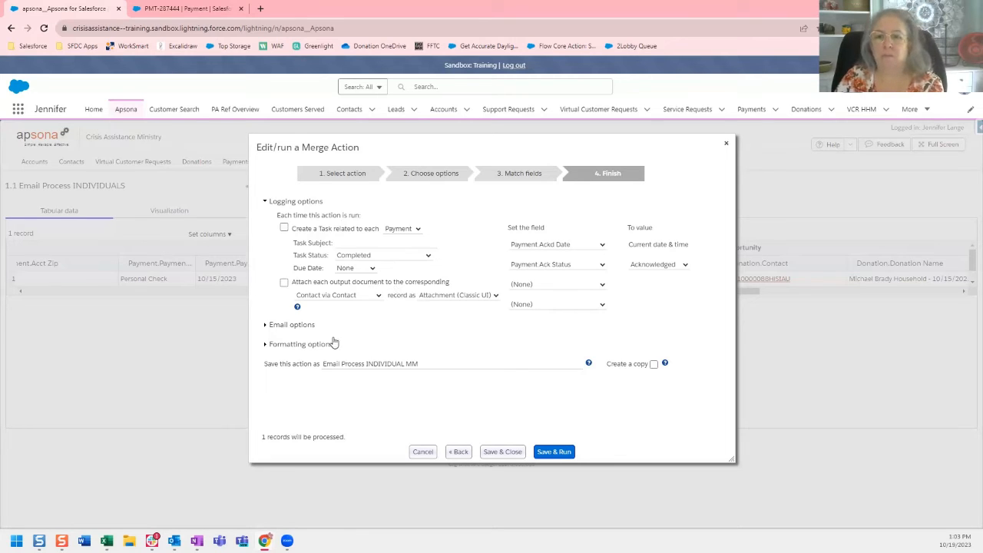
left_click(306, 325)
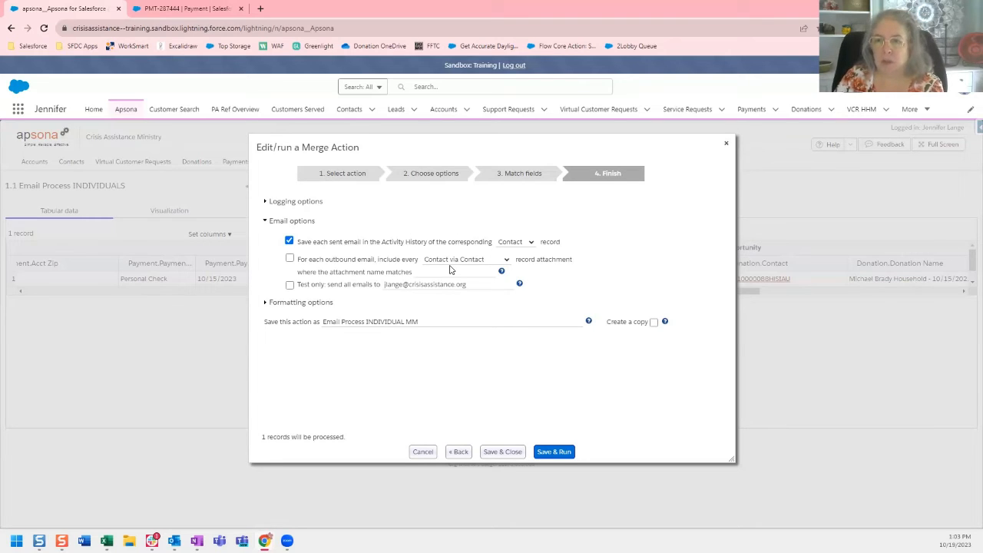
left_click(324, 289)
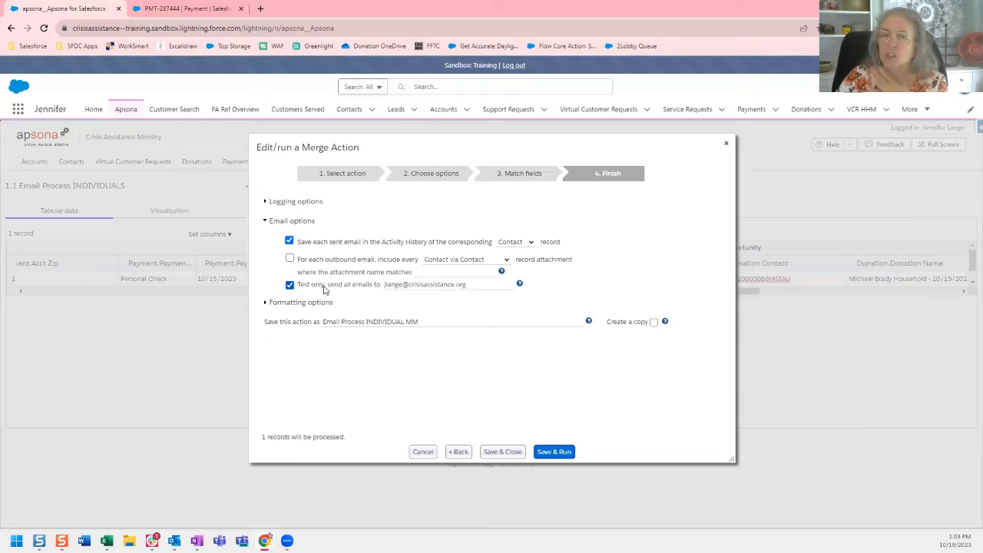
left_click(324, 288)
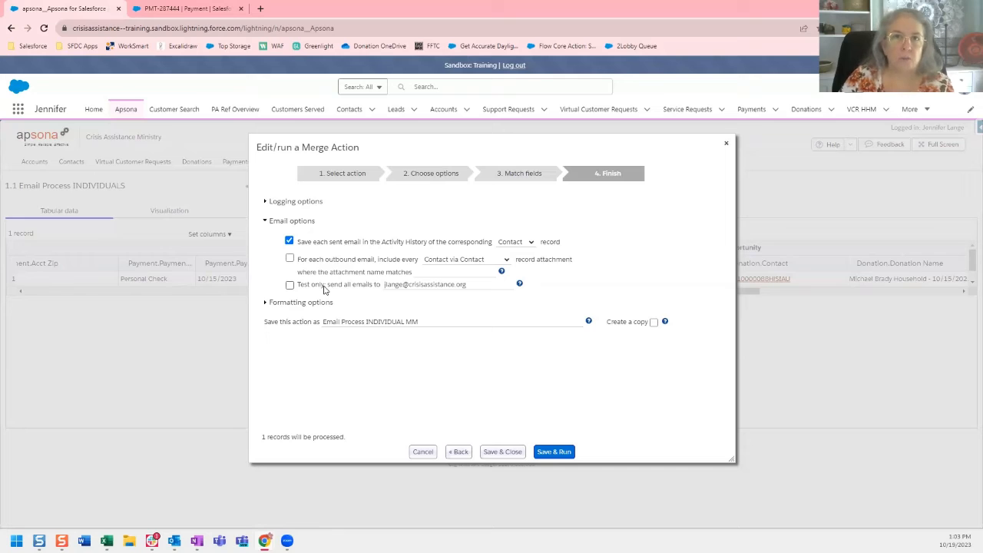
left_click(318, 303)
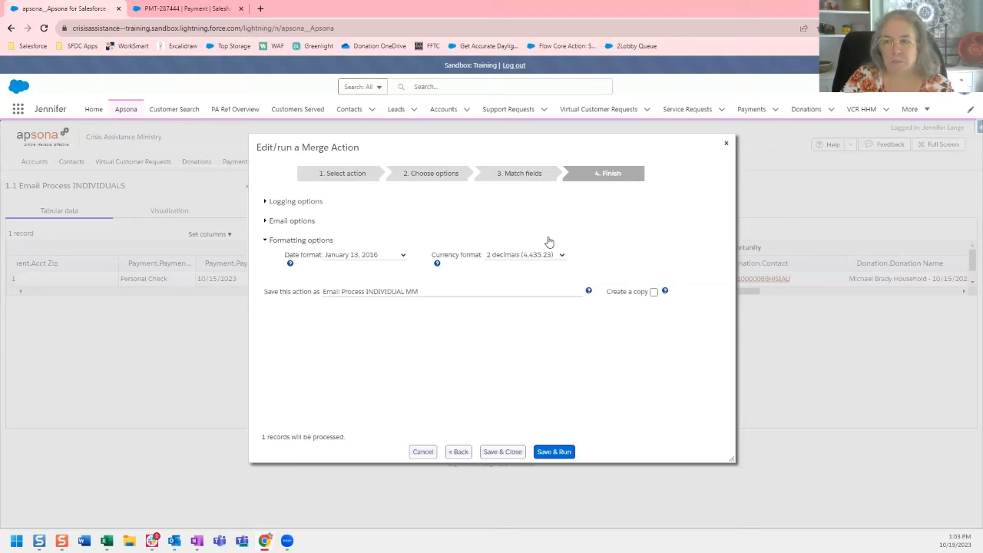
left_click(558, 453)
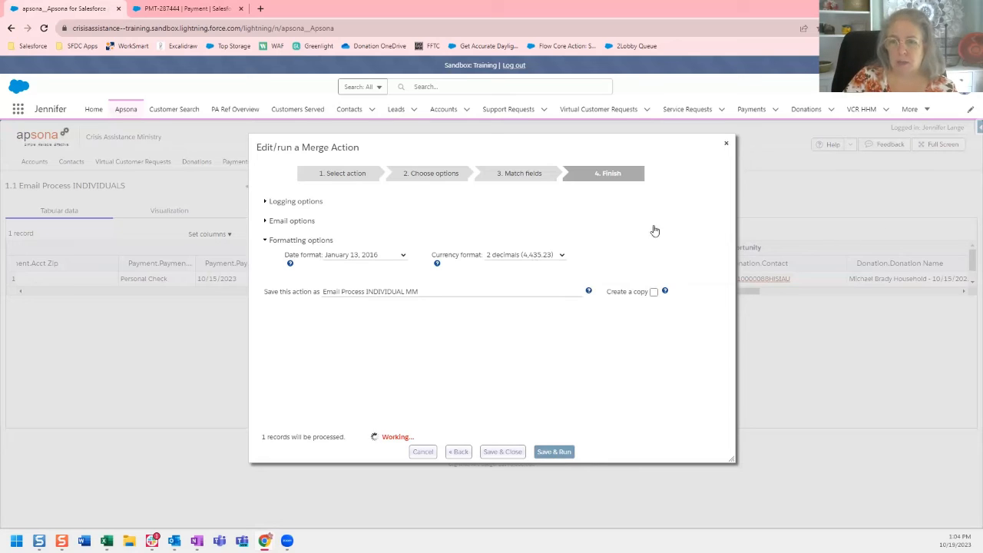
- Switch to Gmail and read the merged thank-you email down to its PDF attachment
left_click(264, 9)
key("ctrl+w")
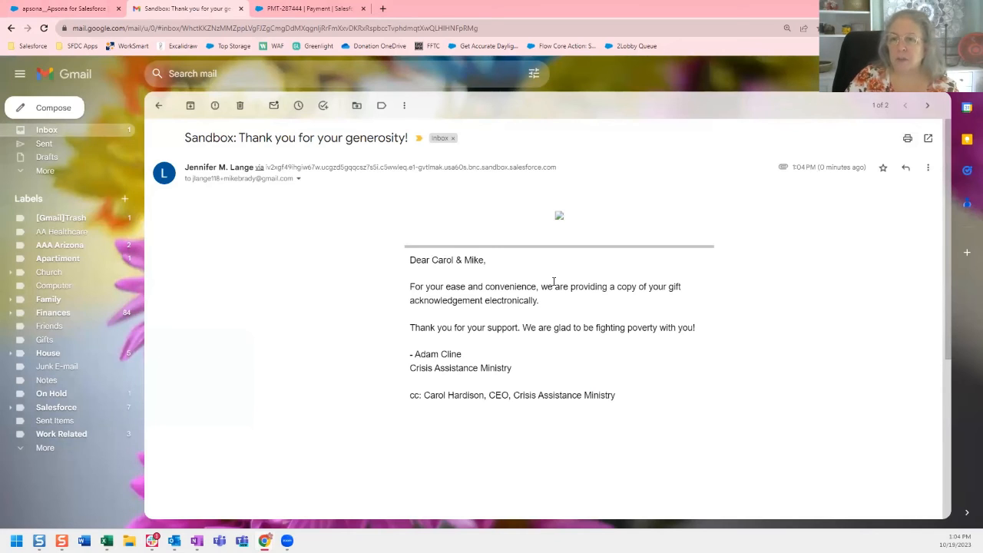
scroll(553, 285, "down", 2)
scroll(550, 286, "up", 2)
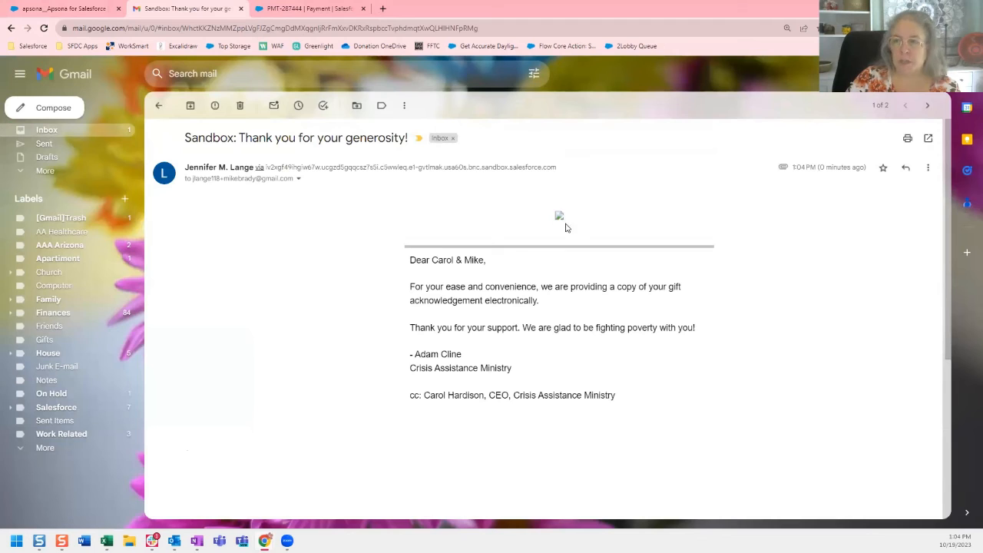
scroll(557, 230, "down", 5)
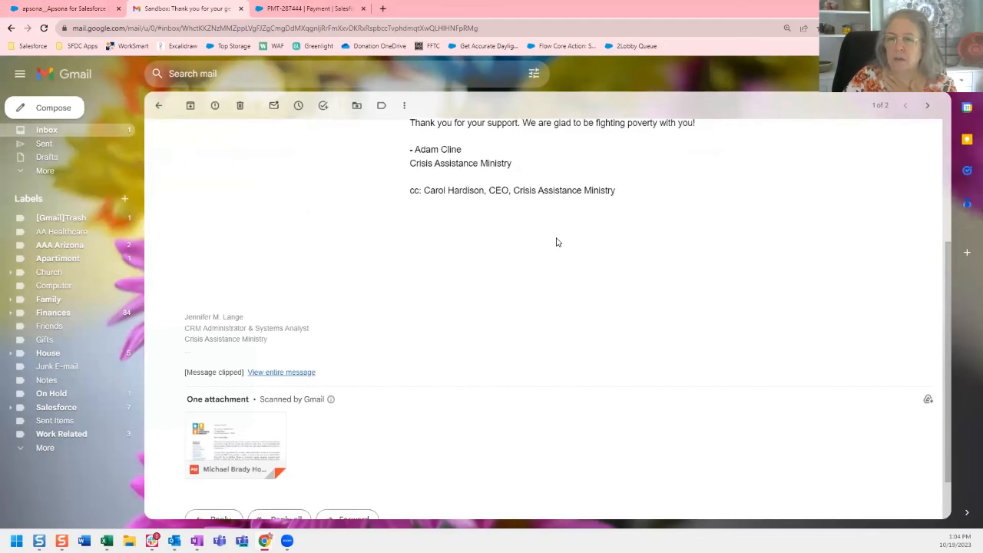
mouse_move(277, 382)
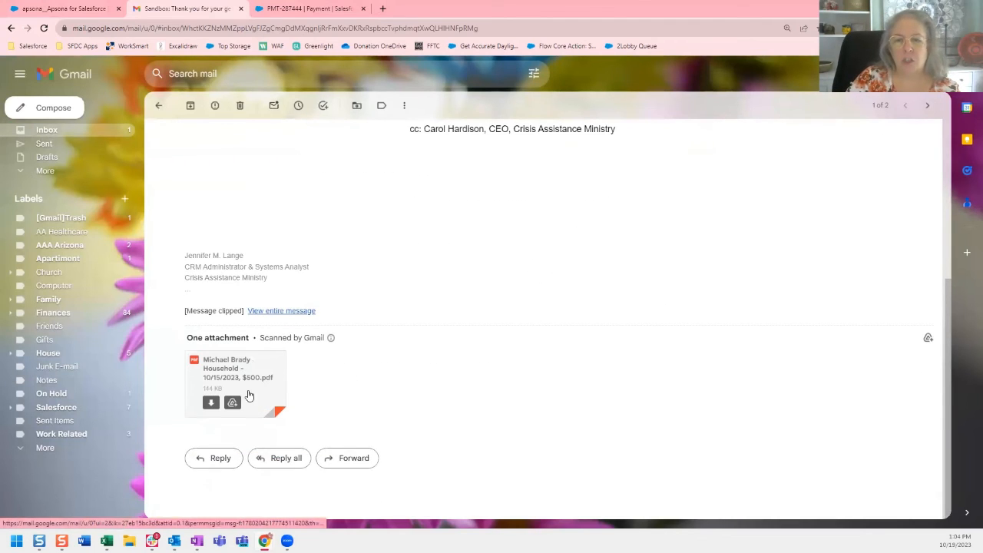
- Open the attached PDF acknowledgment letter, check its donation receipt line and Non-Event wording, and close the preview
left_click(241, 394)
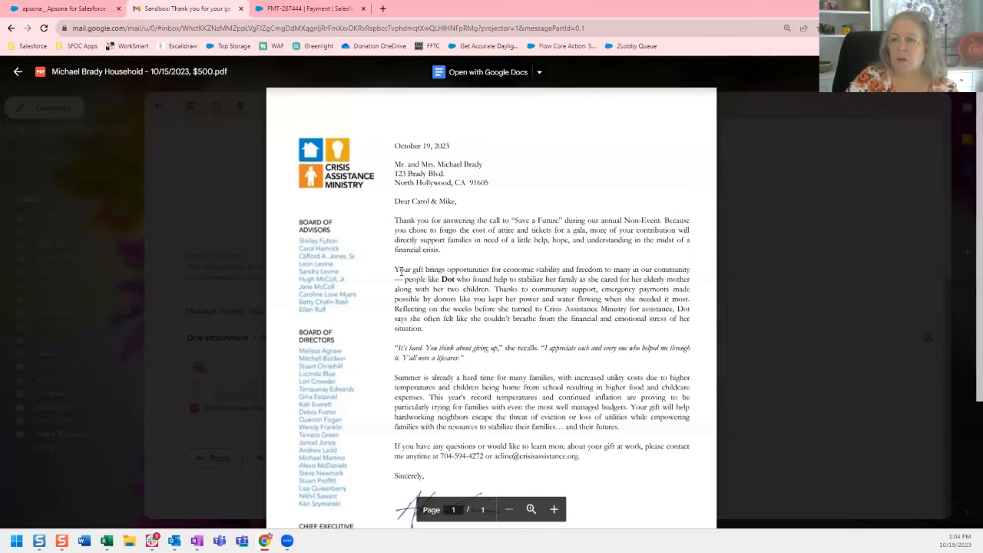
scroll(400, 271, "down", 2)
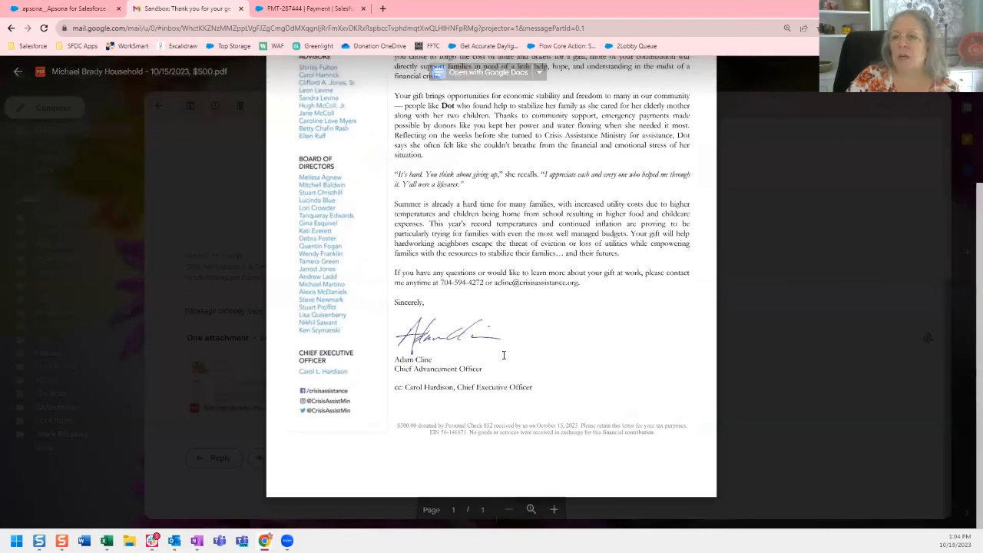
left_click_drag(425, 424, 658, 425)
scroll(654, 423, "up", 2)
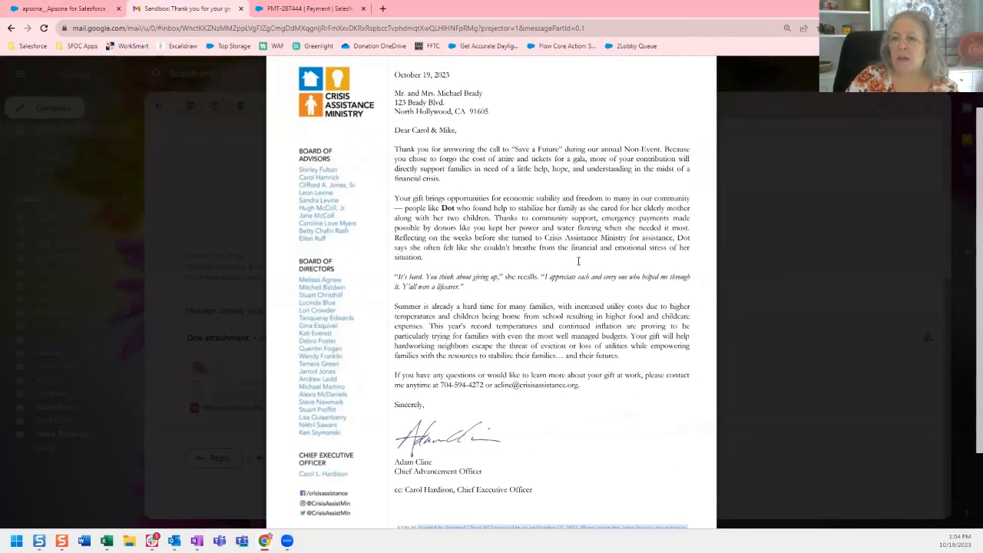
left_click_drag(488, 158, 498, 346)
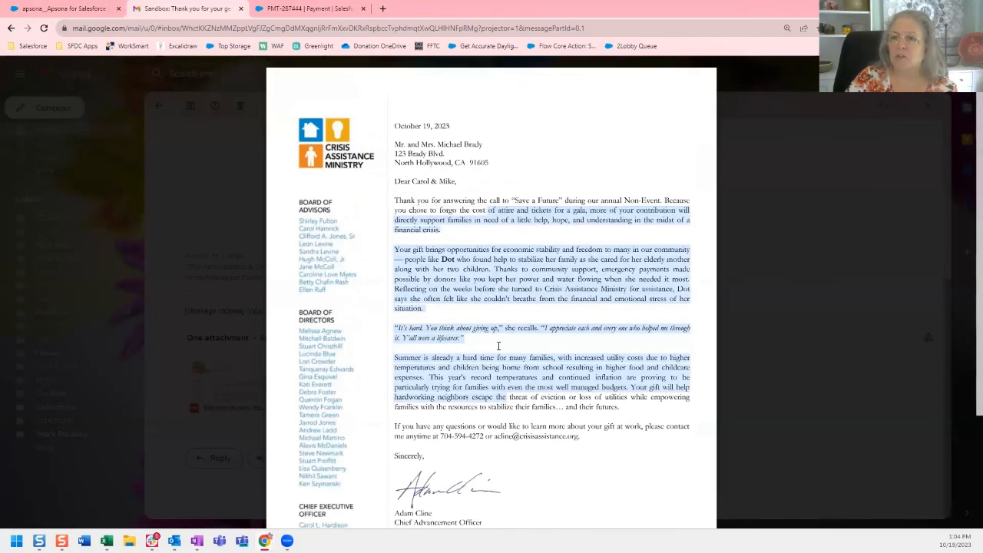
scroll(597, 198, "up", 1)
left_click_drag(588, 199, 661, 201)
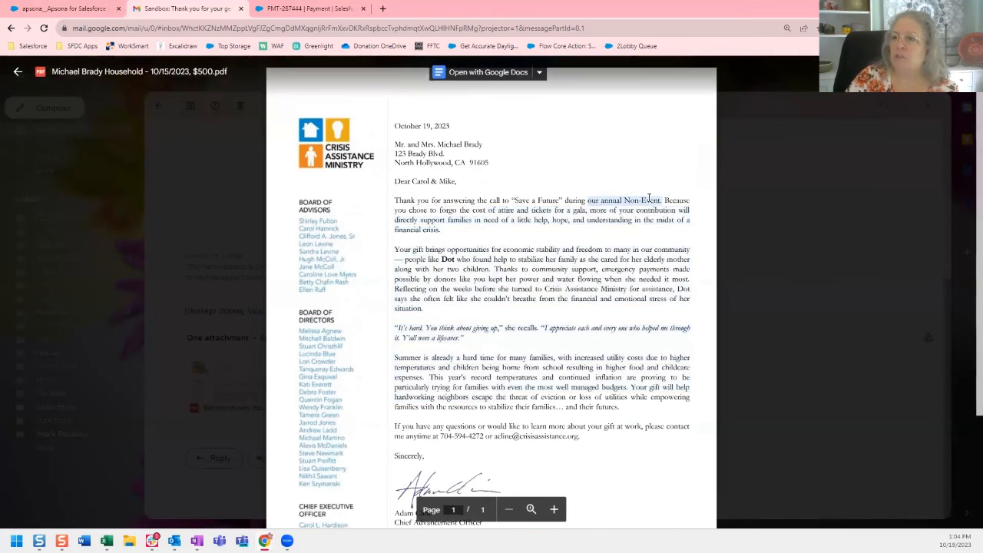
left_click(749, 299)
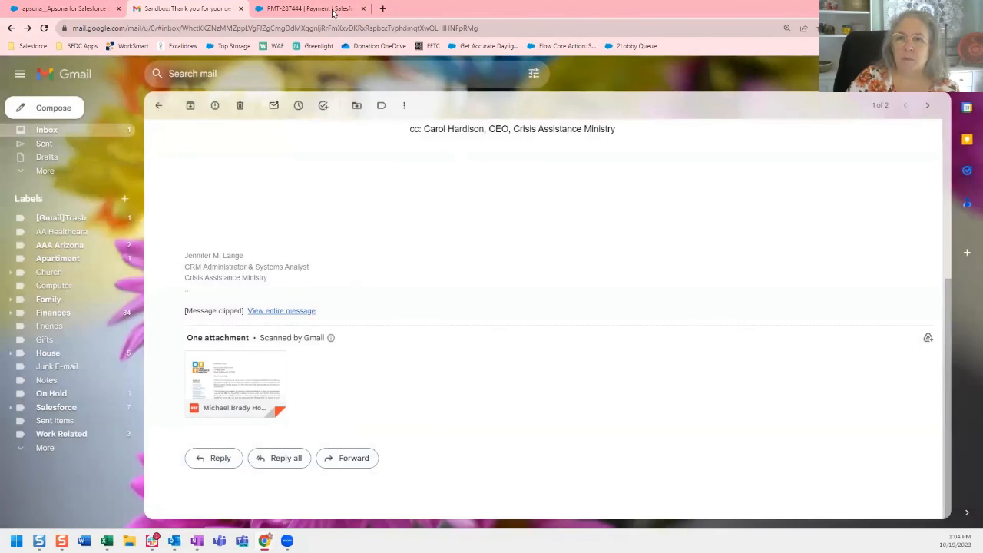
- Return to Apsona and close the Merge Action dialog to get back to the Email Process INDIVIDUALS report
left_click(332, 10)
left_click(61, 8)
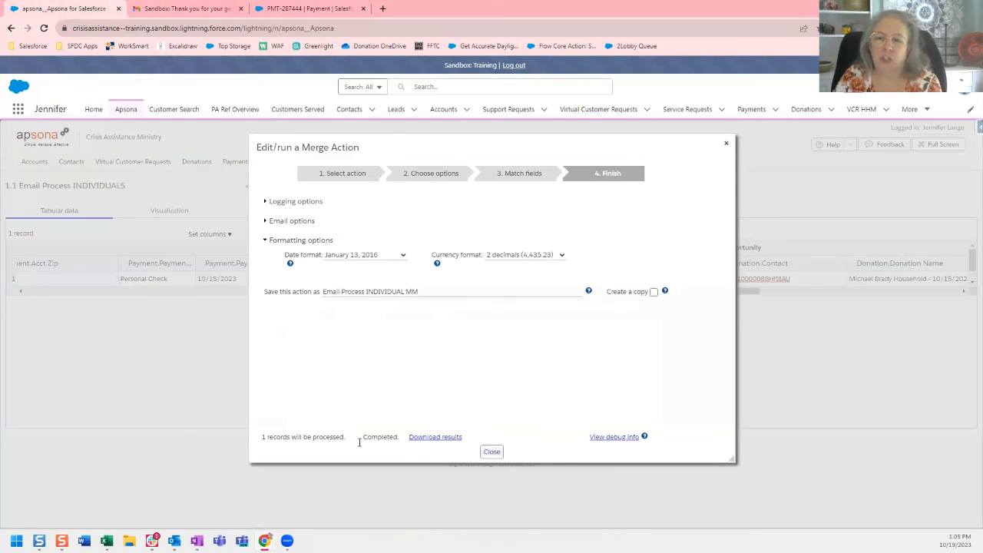
left_click(492, 452)
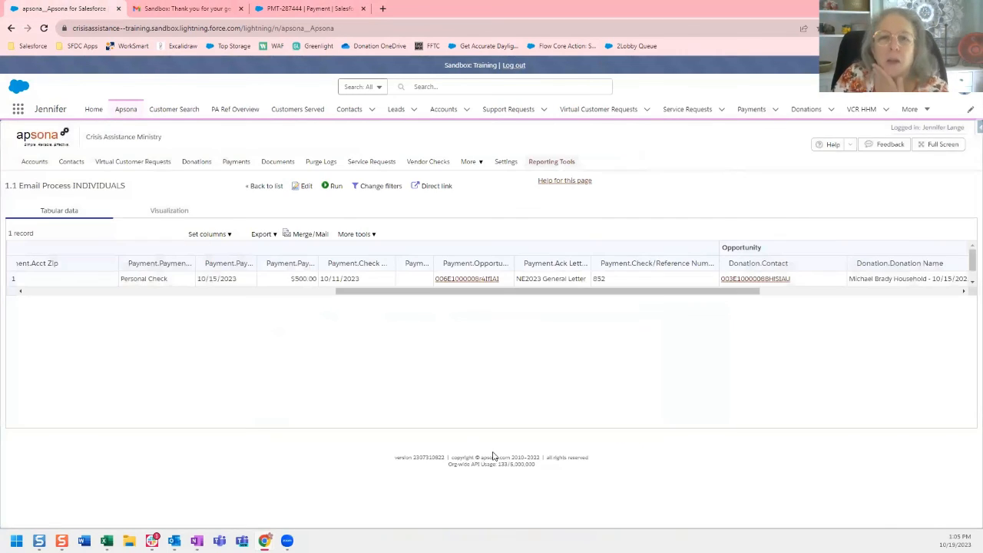